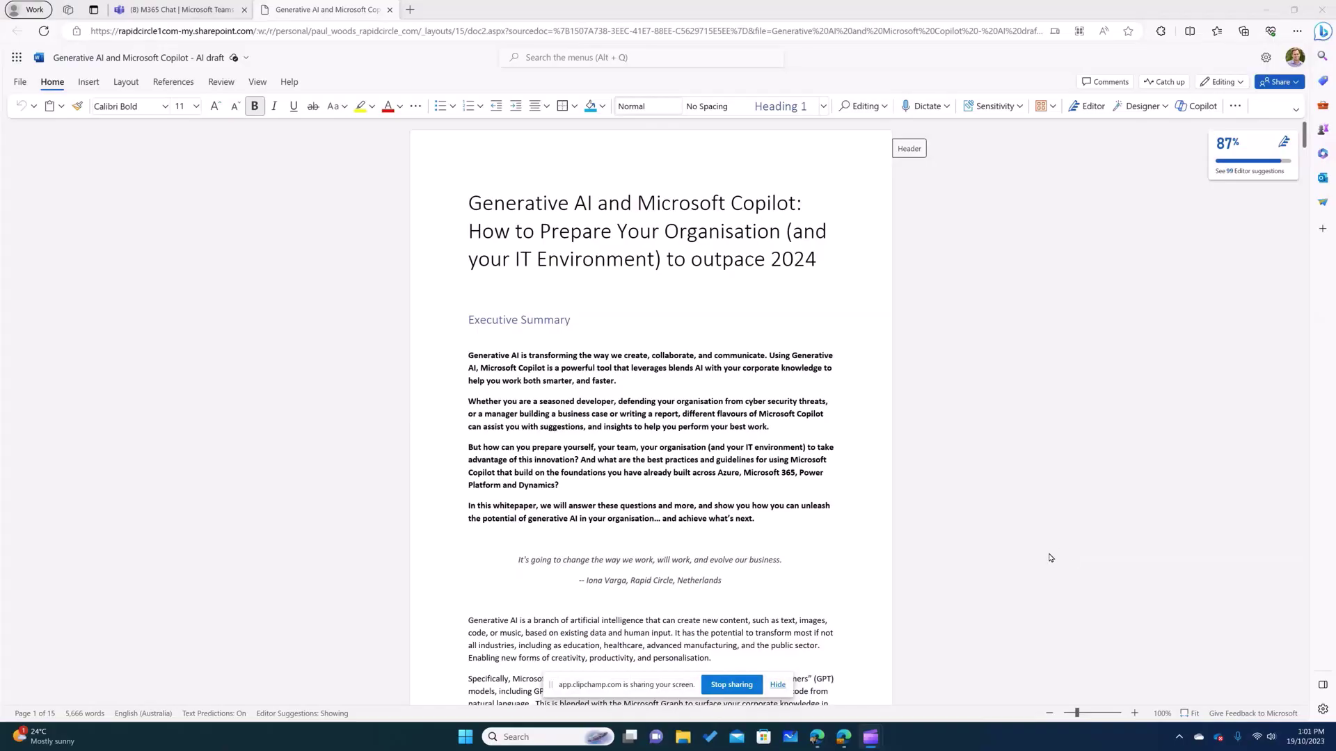
Ask Copilot to suggest five whitepaper titles that will encourage people to read it.
scroll(746, 417, "down", 15)
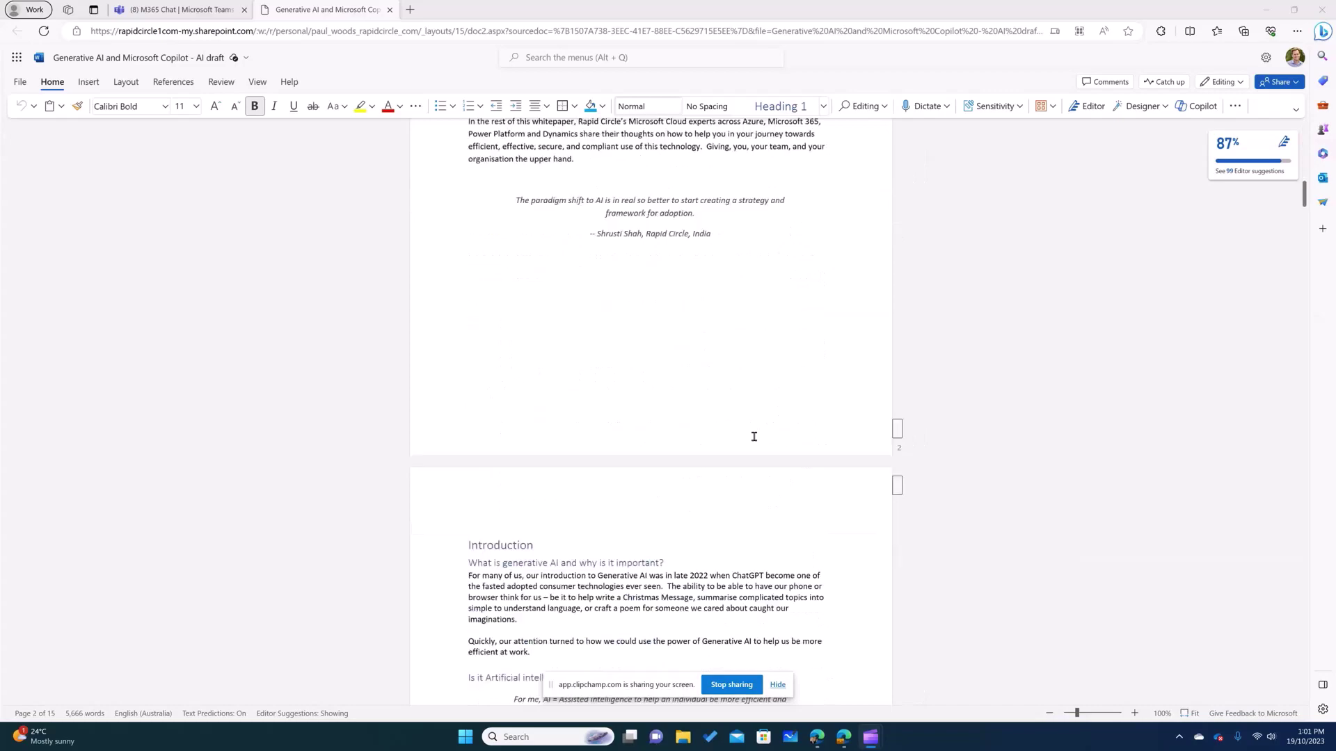
scroll(754, 437, "down", 6)
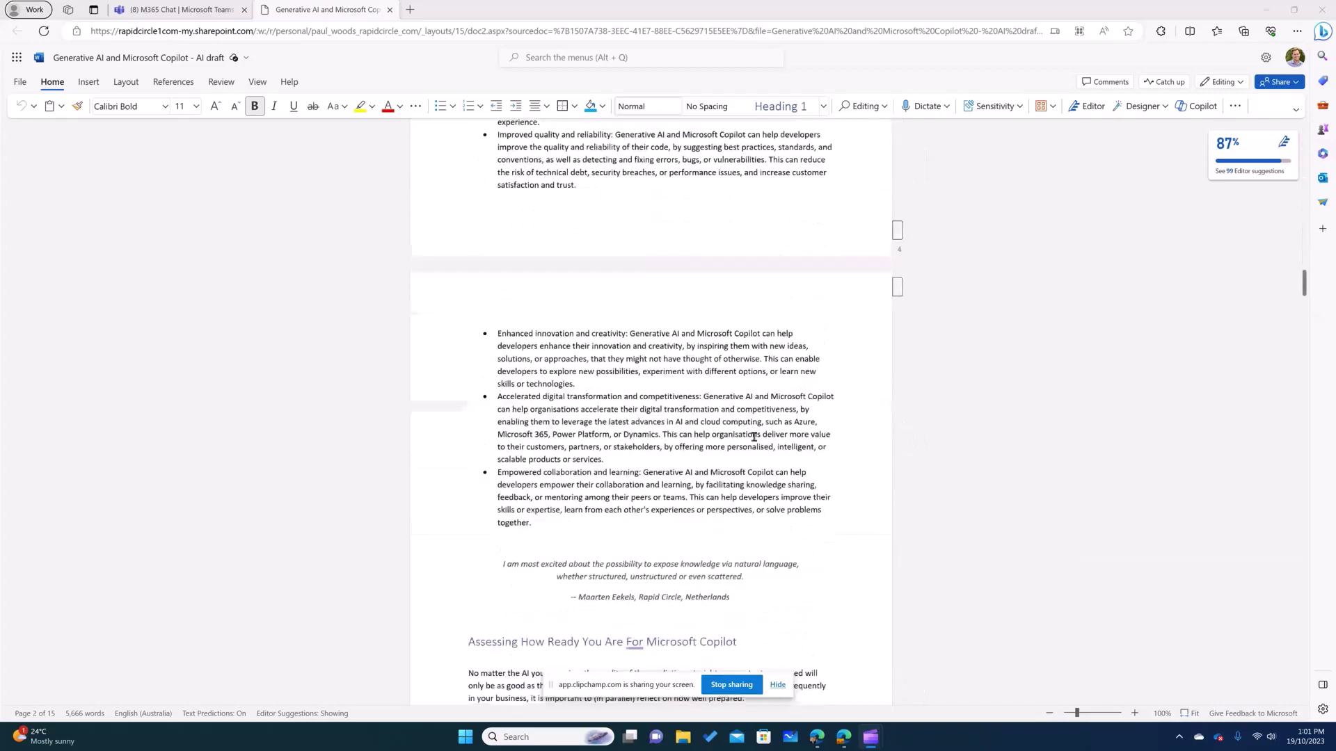
scroll(753, 437, "up", 20)
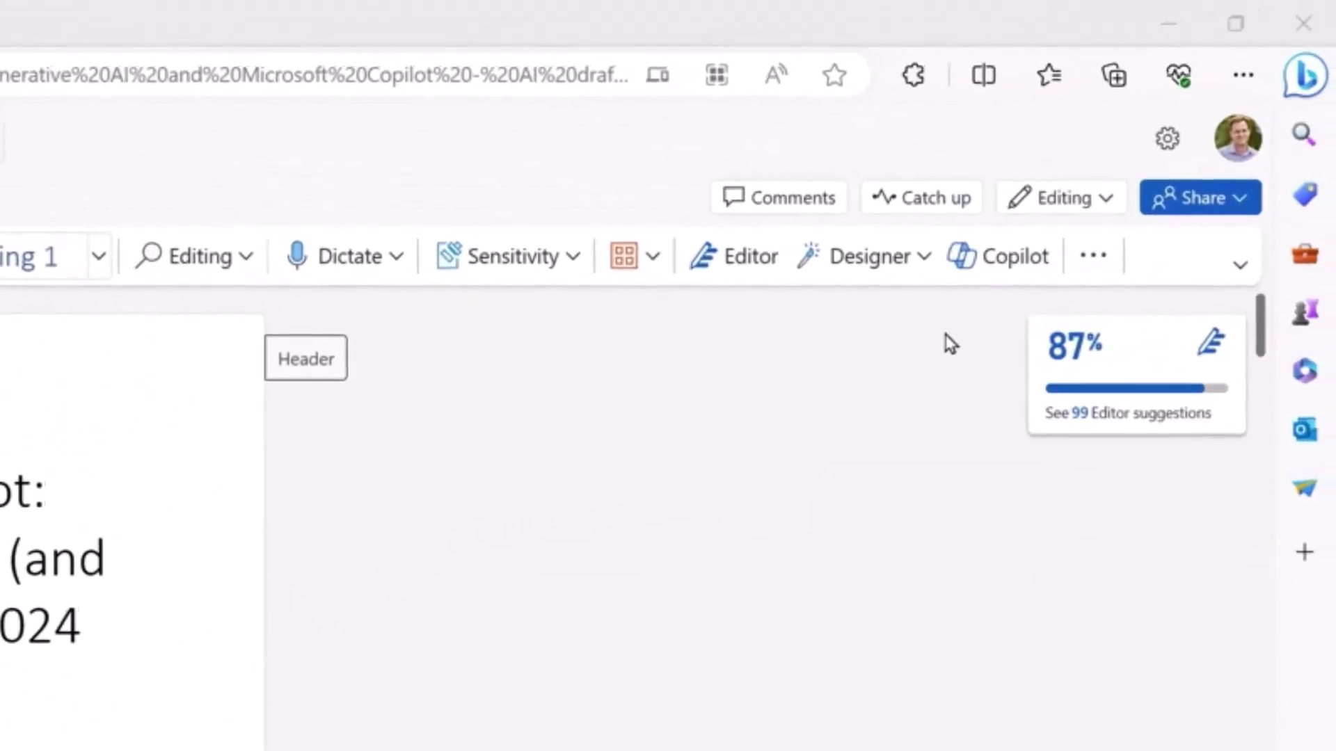
left_click(976, 270)
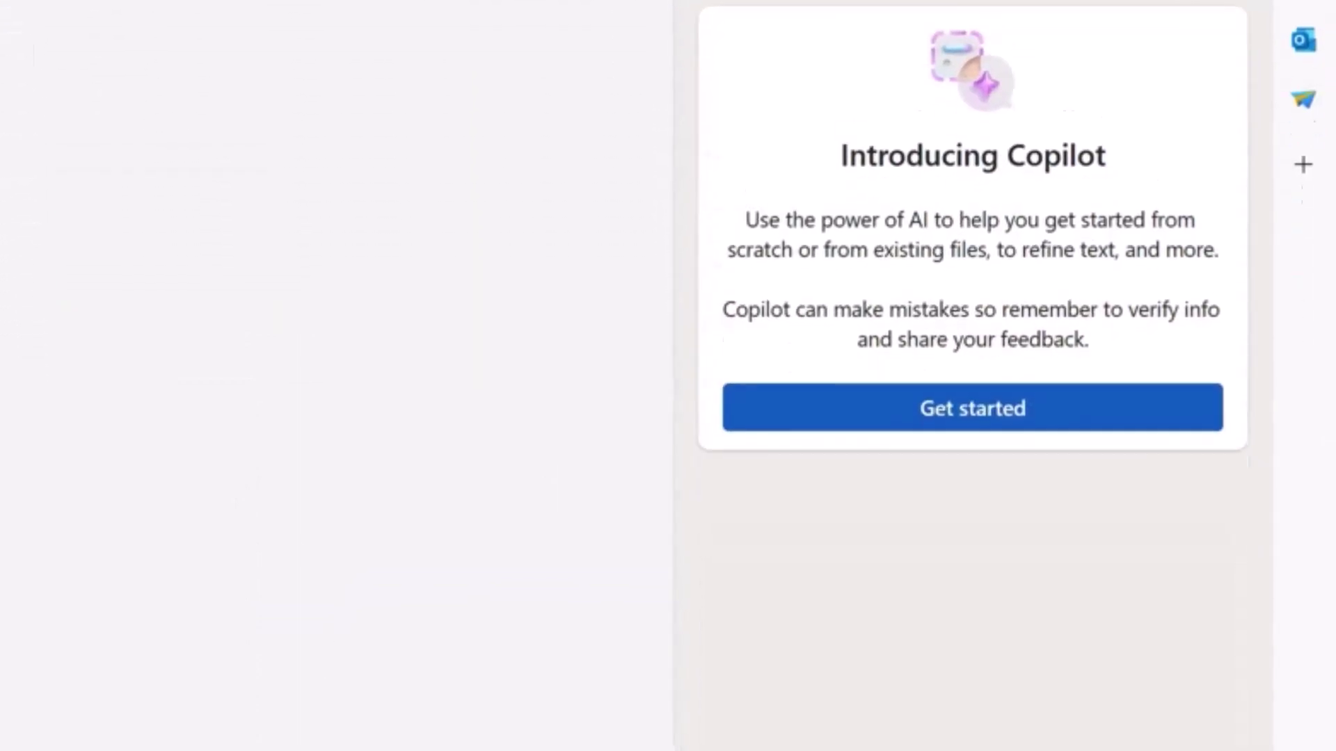
left_click(975, 730)
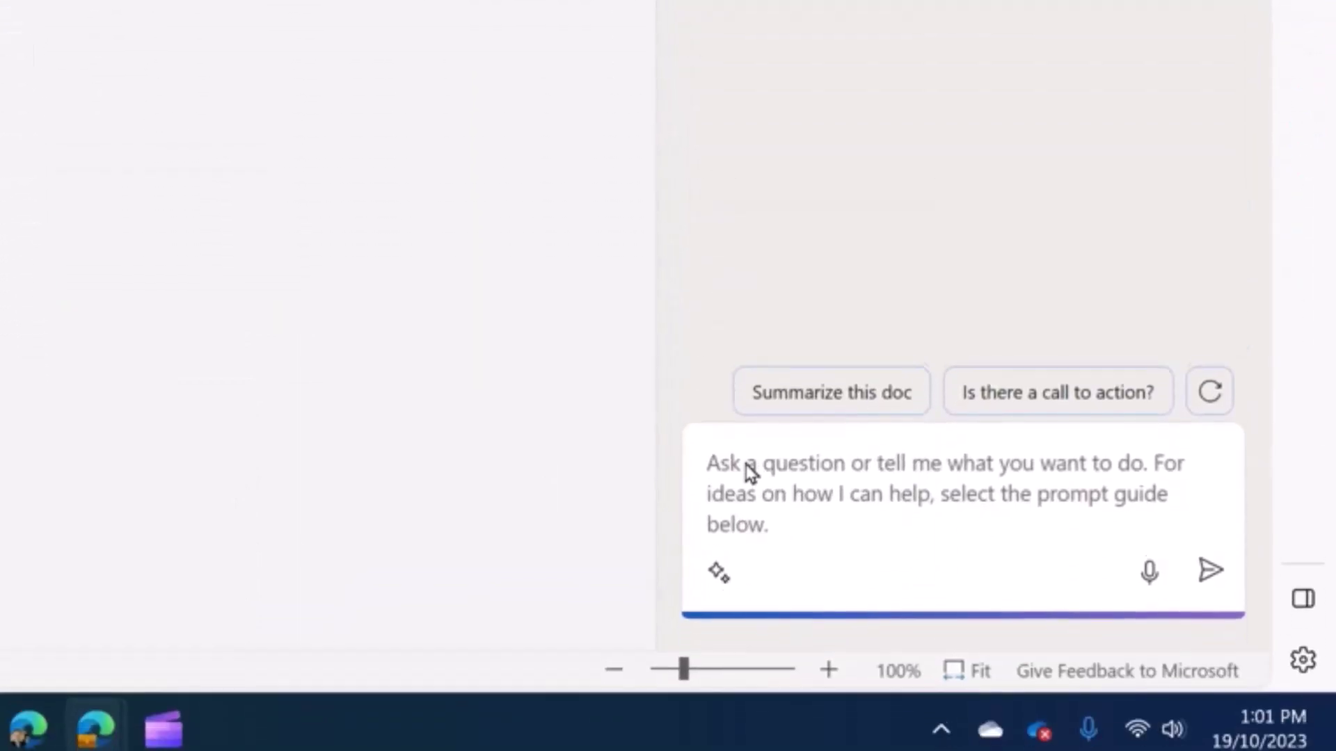
left_click(750, 472)
type("Can you suggest f")
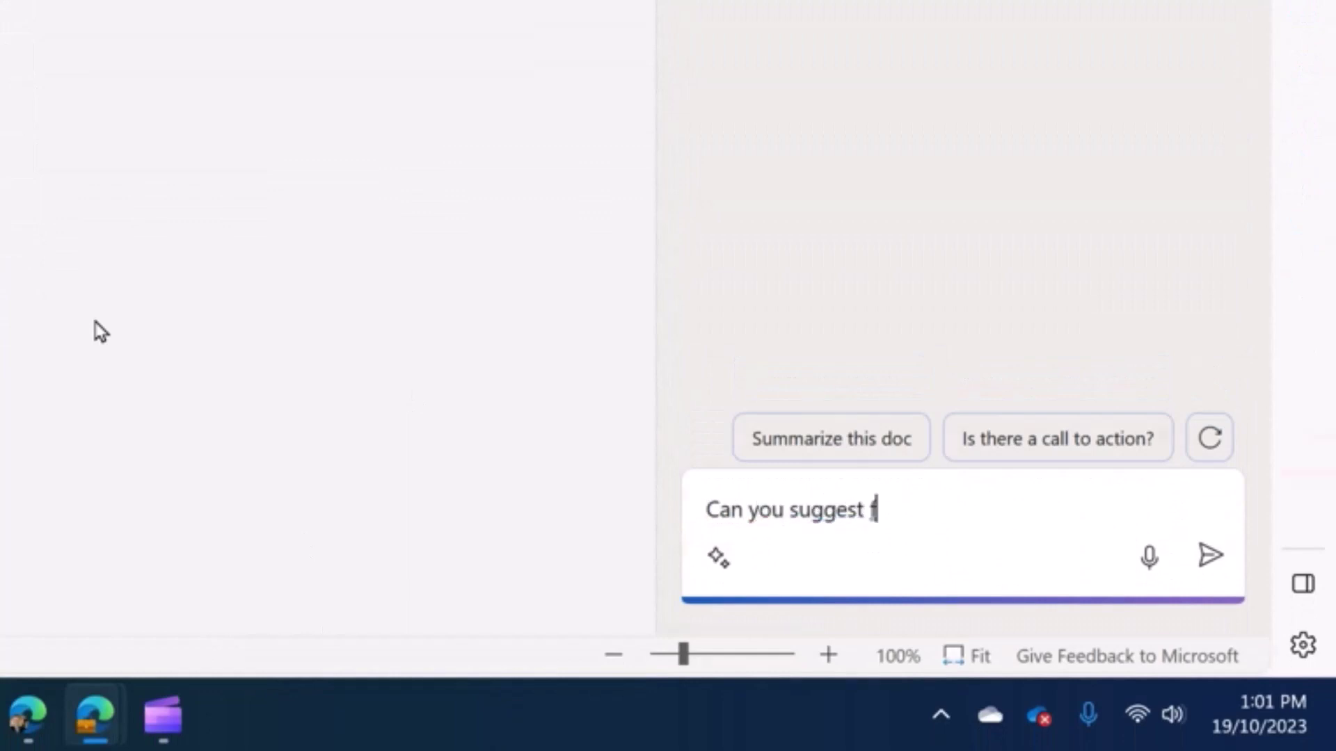
type("ive different titles for this whitepaper that will encourge people to read it")
key("Return")
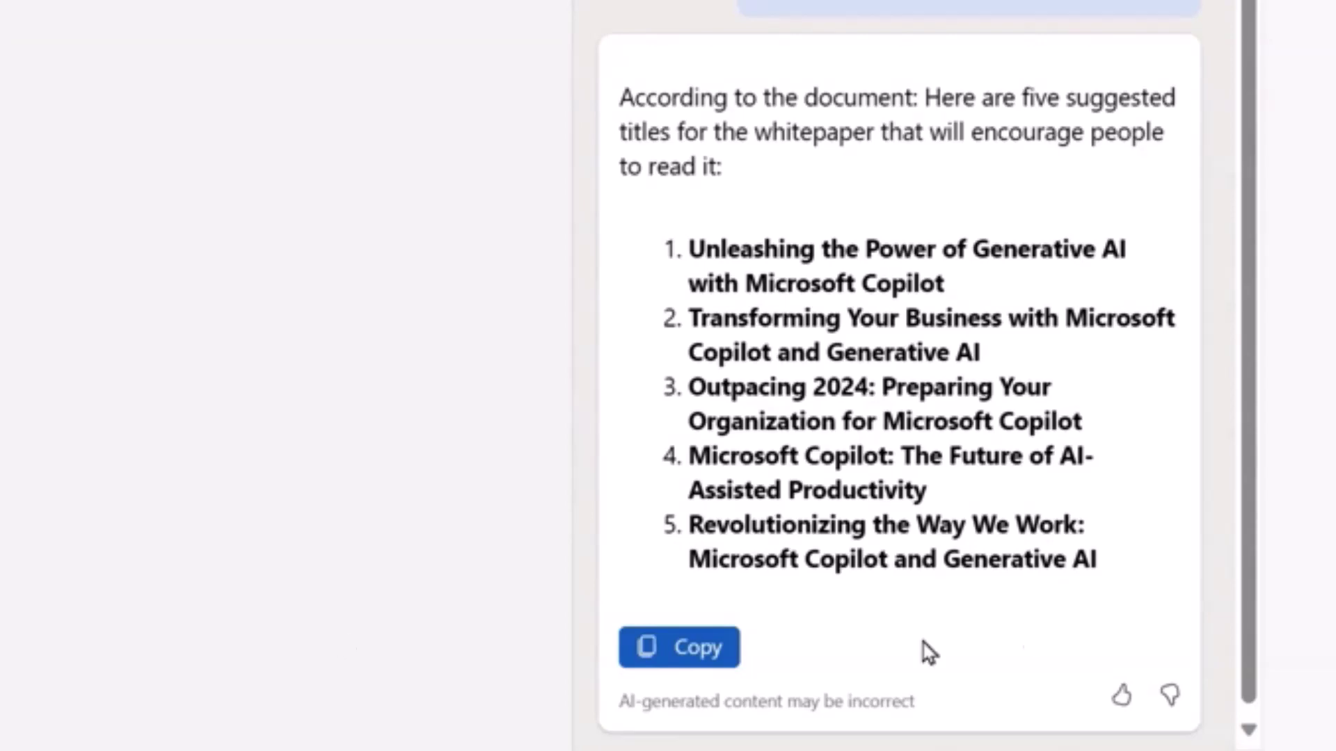
Replace the title with 'Revolutionizing the Way We Work: Microsoft Copilot and Generative AI' as plain text.
left_click_drag(1092, 562, 677, 542)
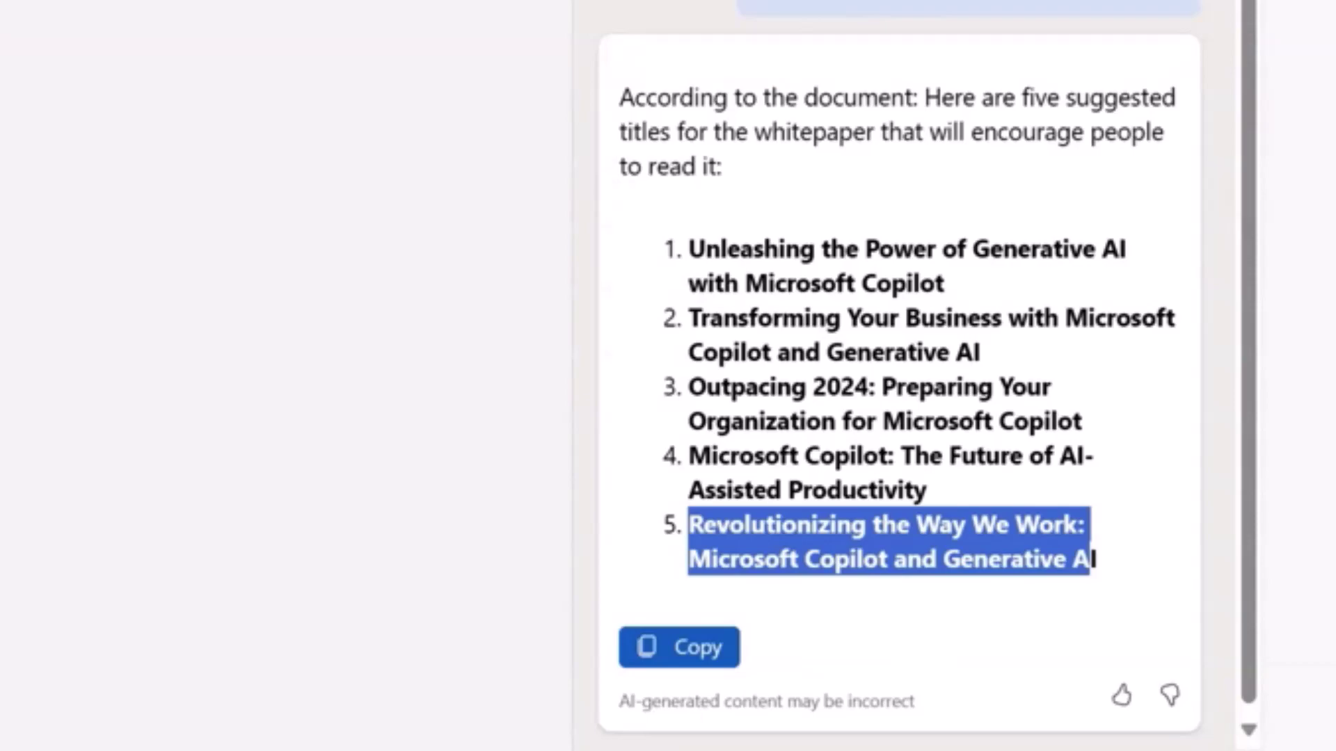
left_click_drag(1099, 565, 691, 525)
key("ctrl+c")
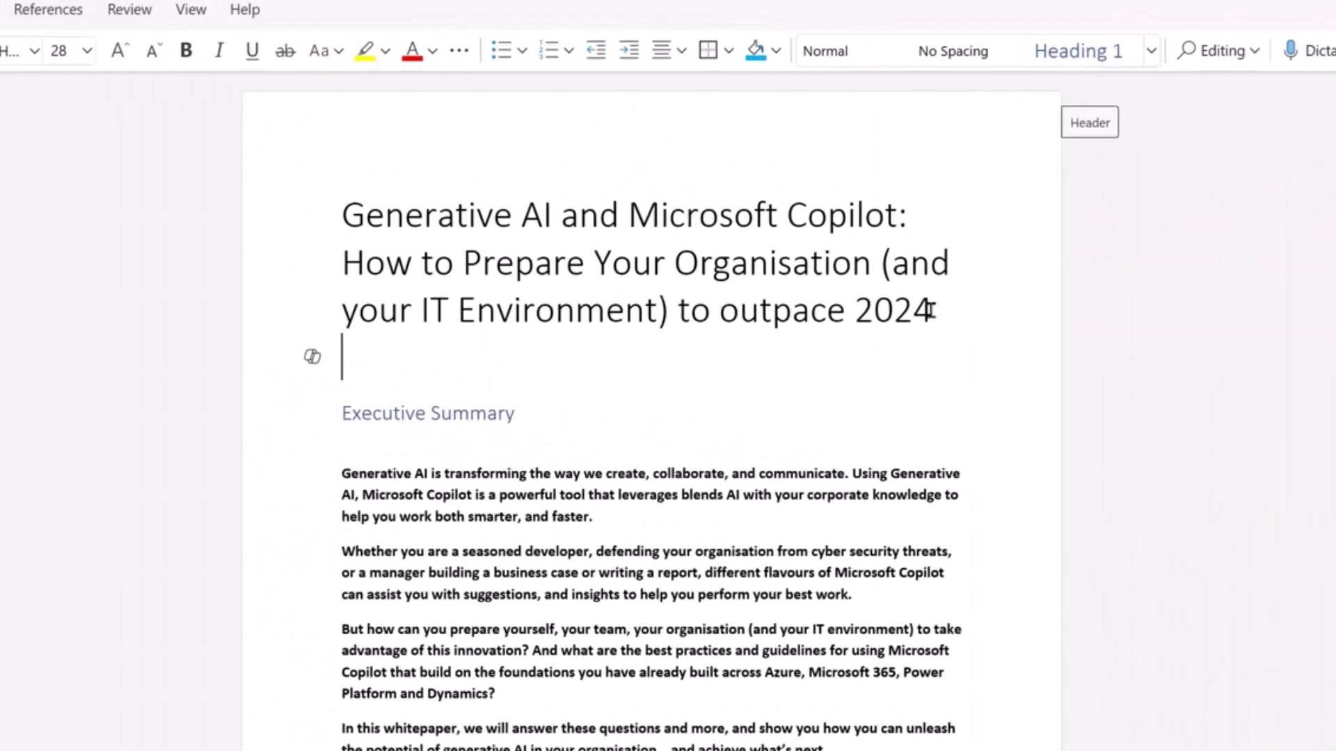
left_click_drag(929, 310, 337, 202)
right_click(420, 209)
left_click(546, 364)
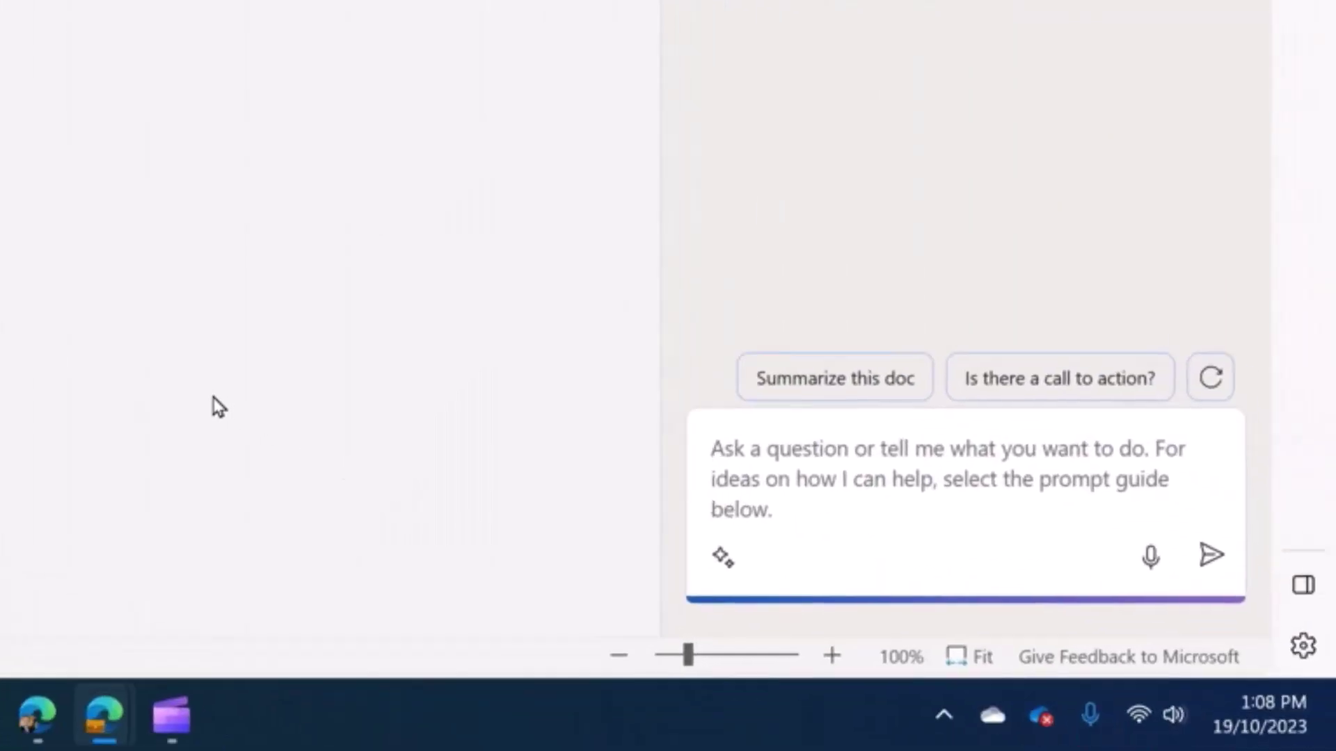
Get five subtitle options from Copilot and paste option 5's wording under the title.
type("can you please draft for me 5 different options for a subtitle for the whitepaper.  please ensure each one includes some kind of statistic from the whitepaper copy that highlights why you would want to use Microsoft Copilot")
key("Return")
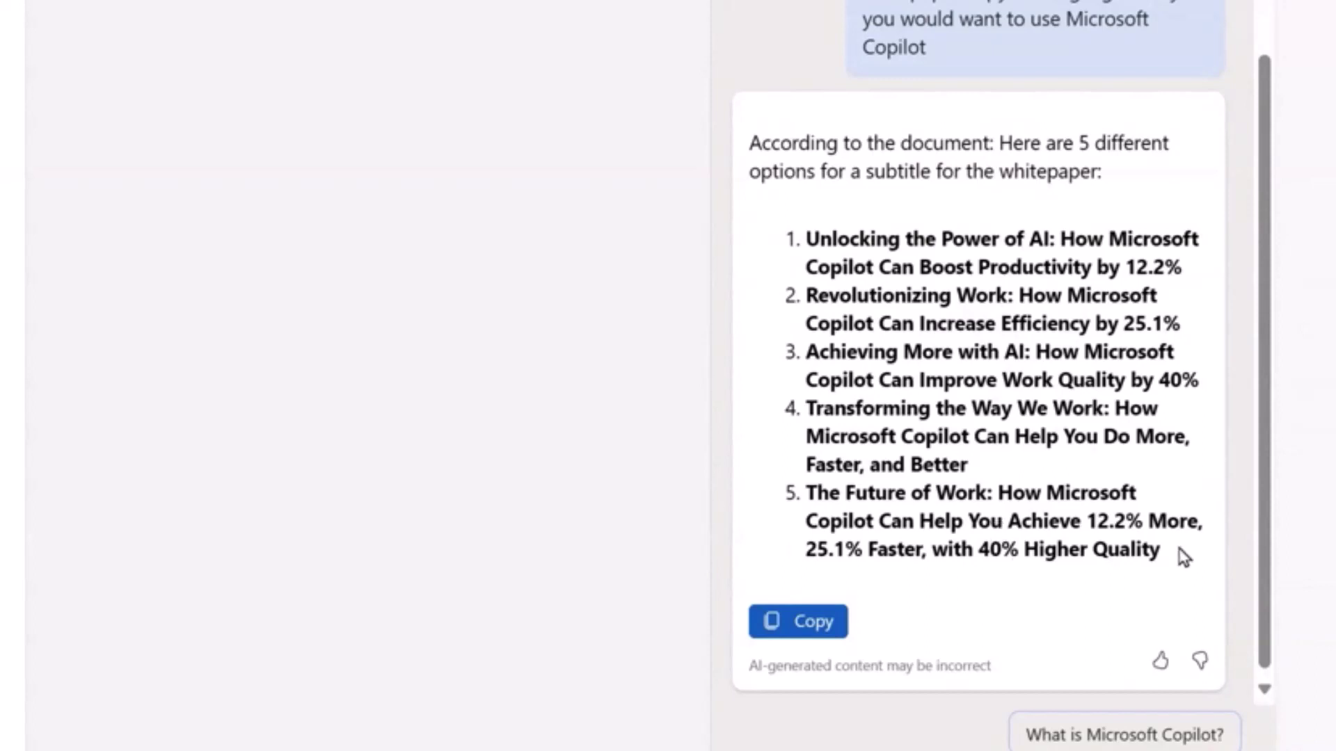
left_click_drag(1161, 549, 1001, 492)
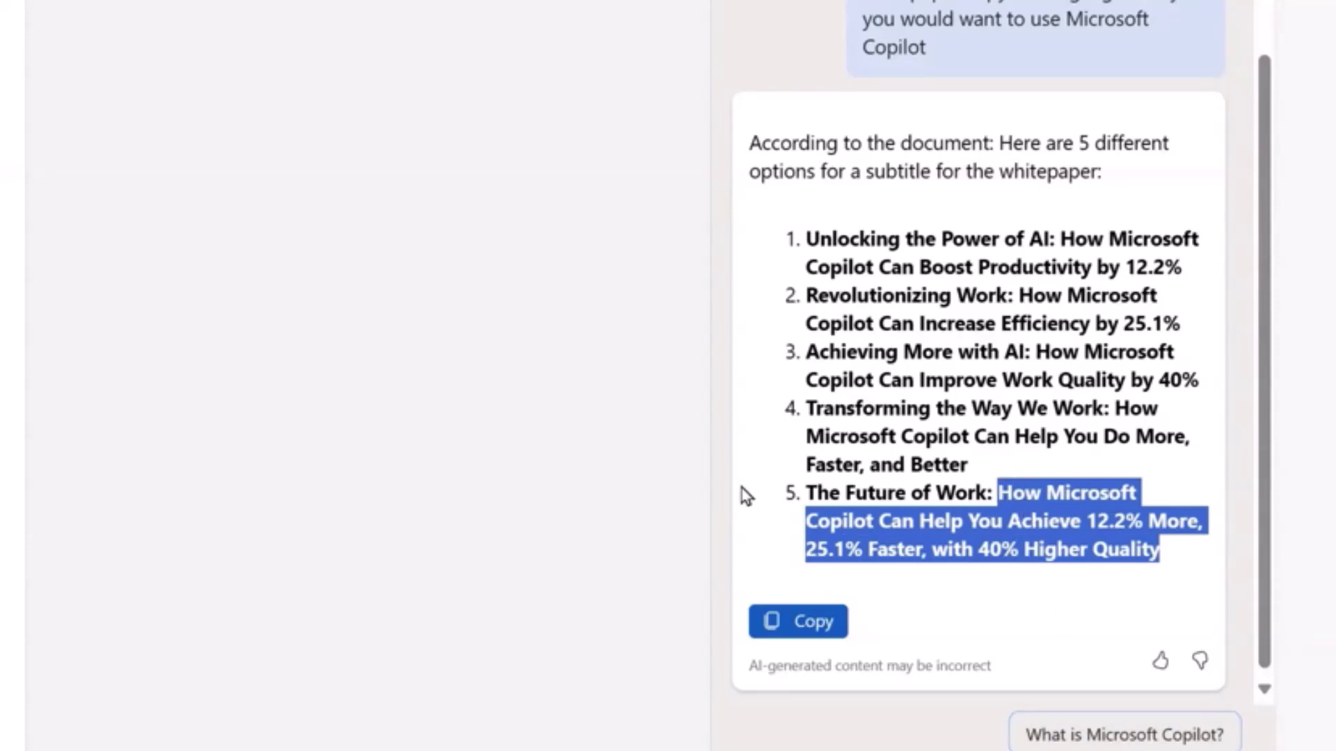
type("How Microsoft Copilot Can Help You Achieve 12.2% More, 25.1% Faster, with 40% Higher Quality")
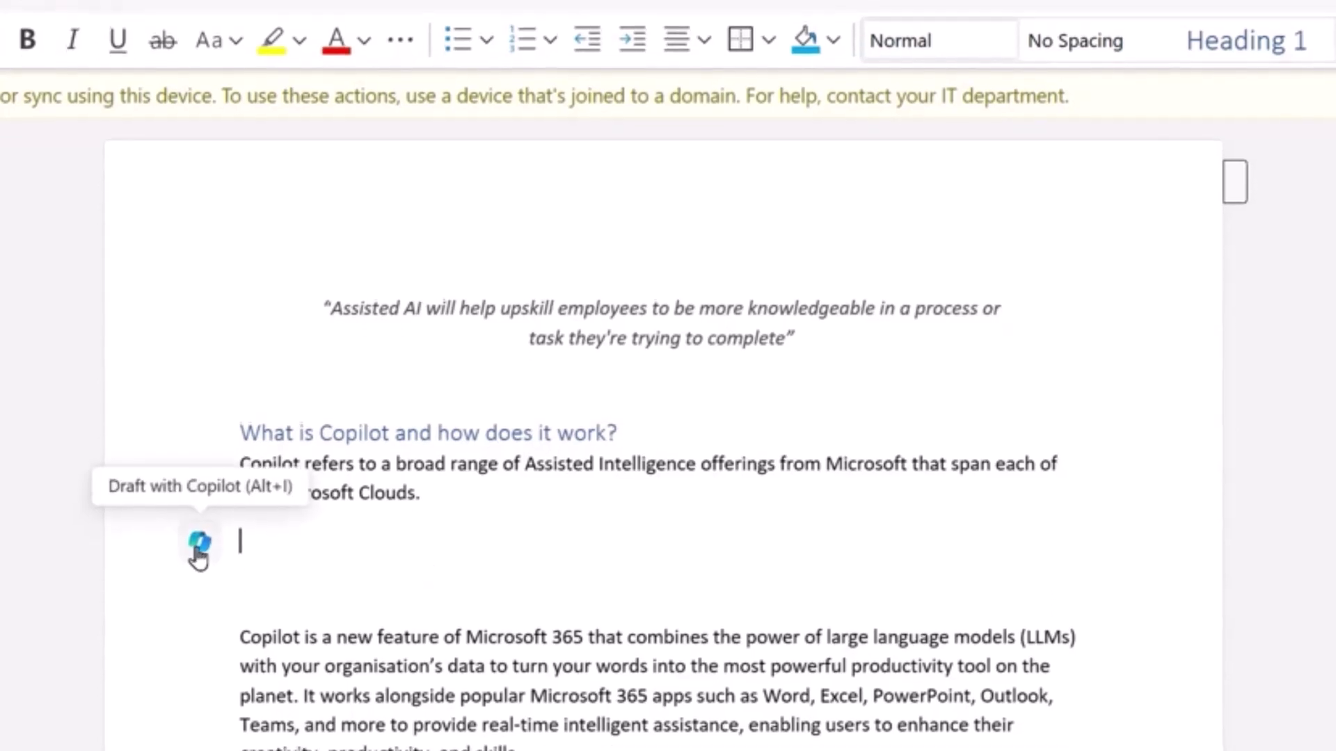
On the empty line, have Copilot generate a paragraph about Copilot's Assisted Intelligence.
left_click(189, 416)
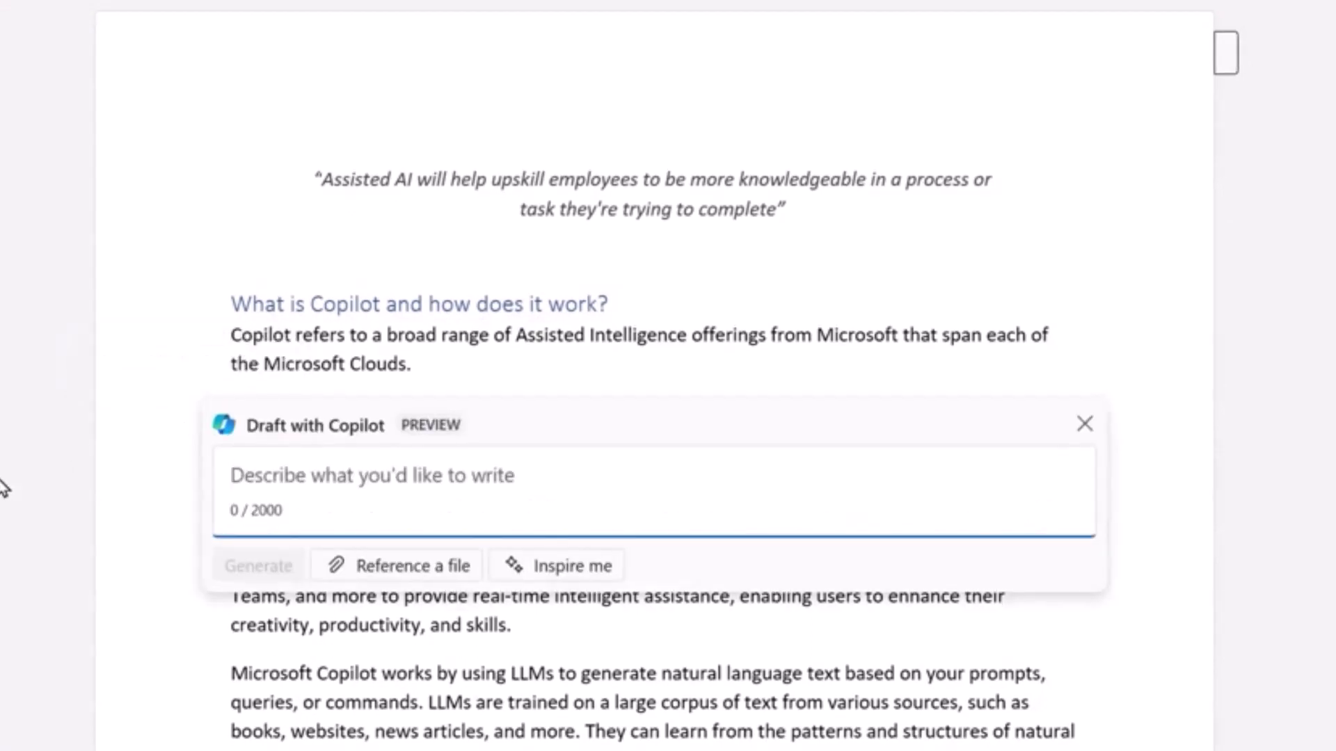
type("I need to write ")
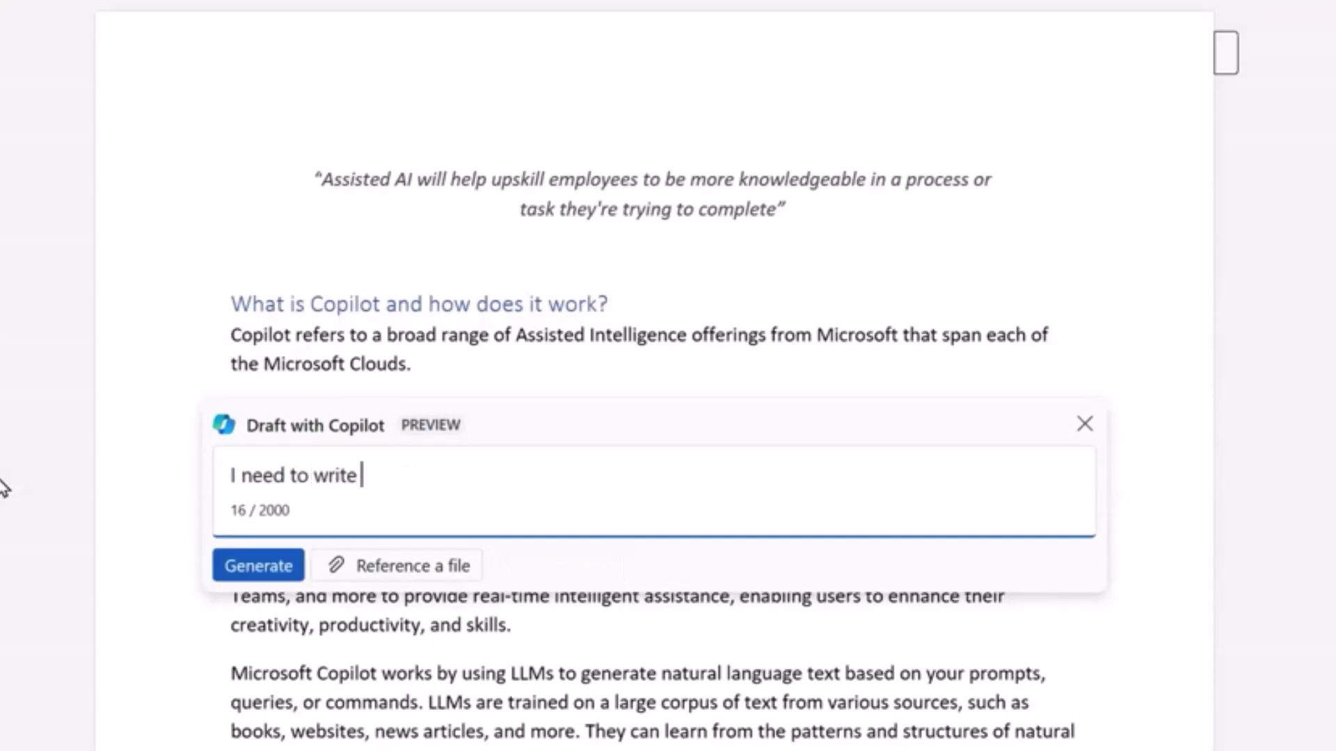
type("a paragraph that ")
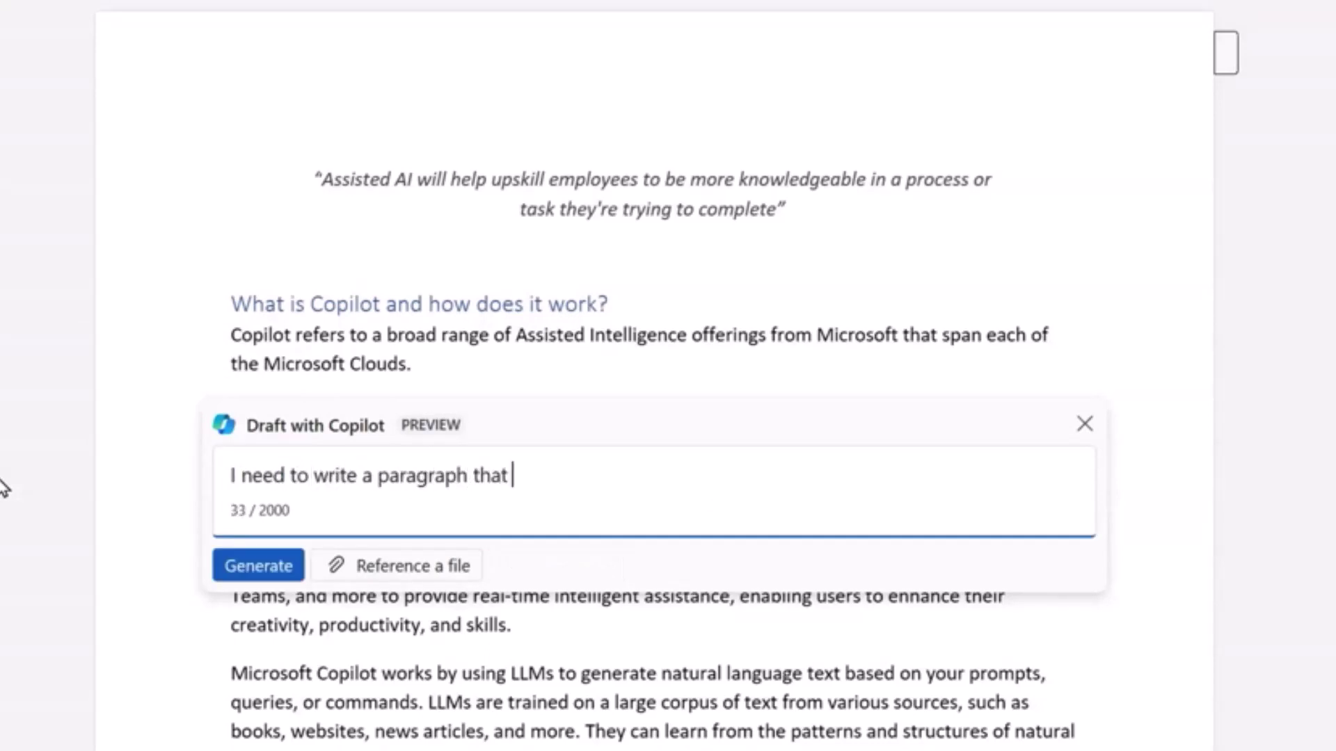
type("talks to ")
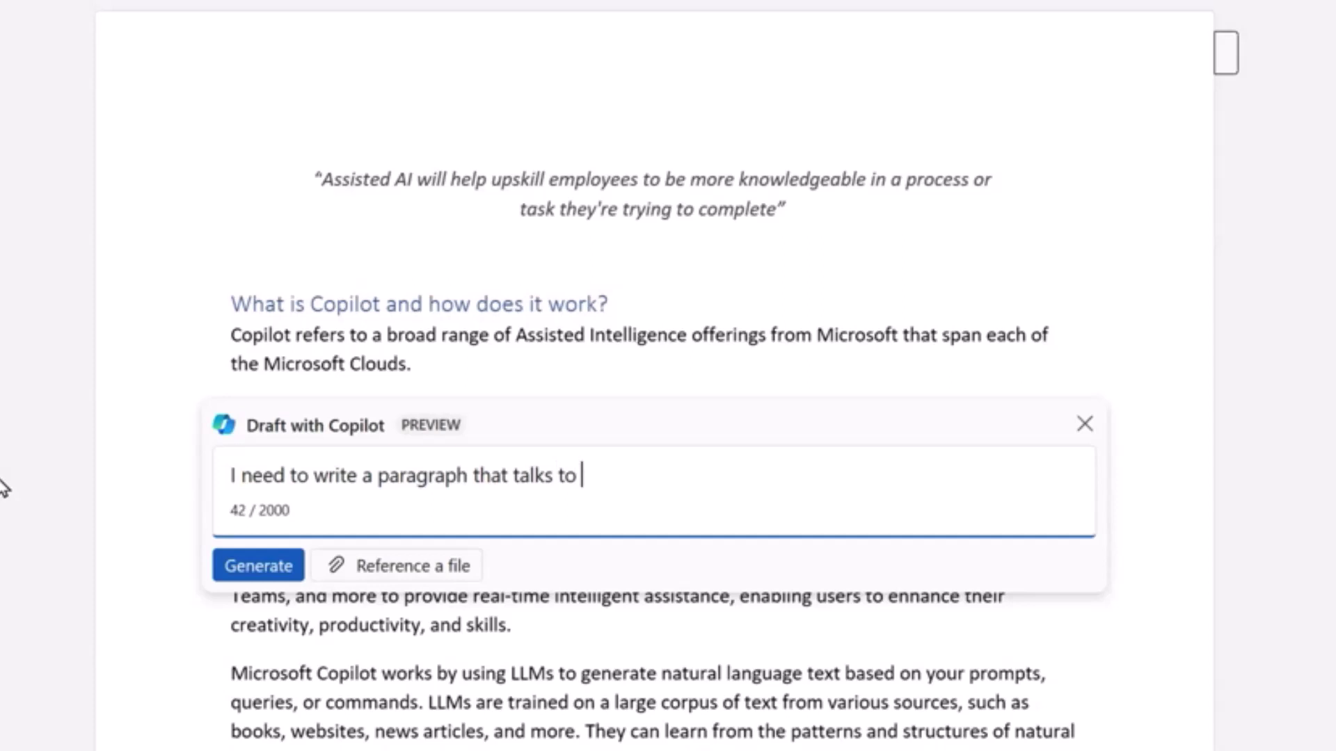
type("the Assisted intelligence that Copilot can provide")
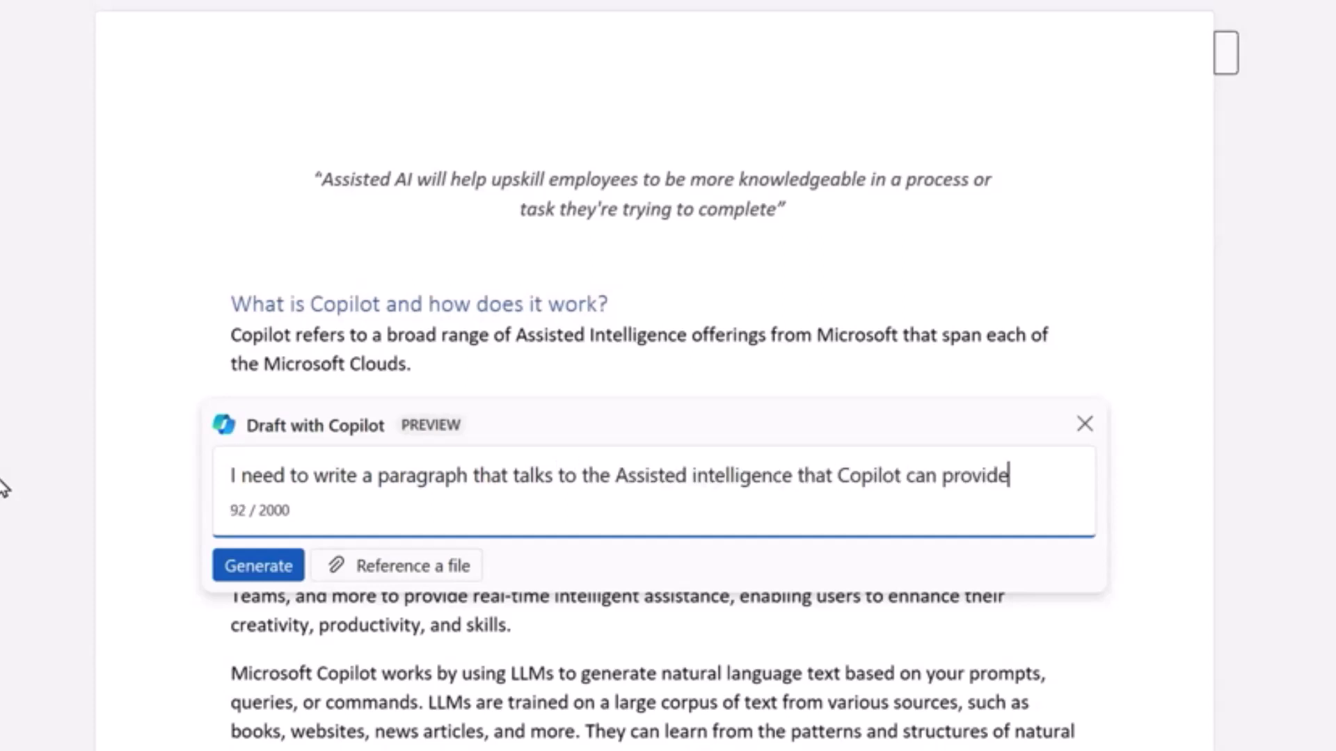
left_click(233, 567)
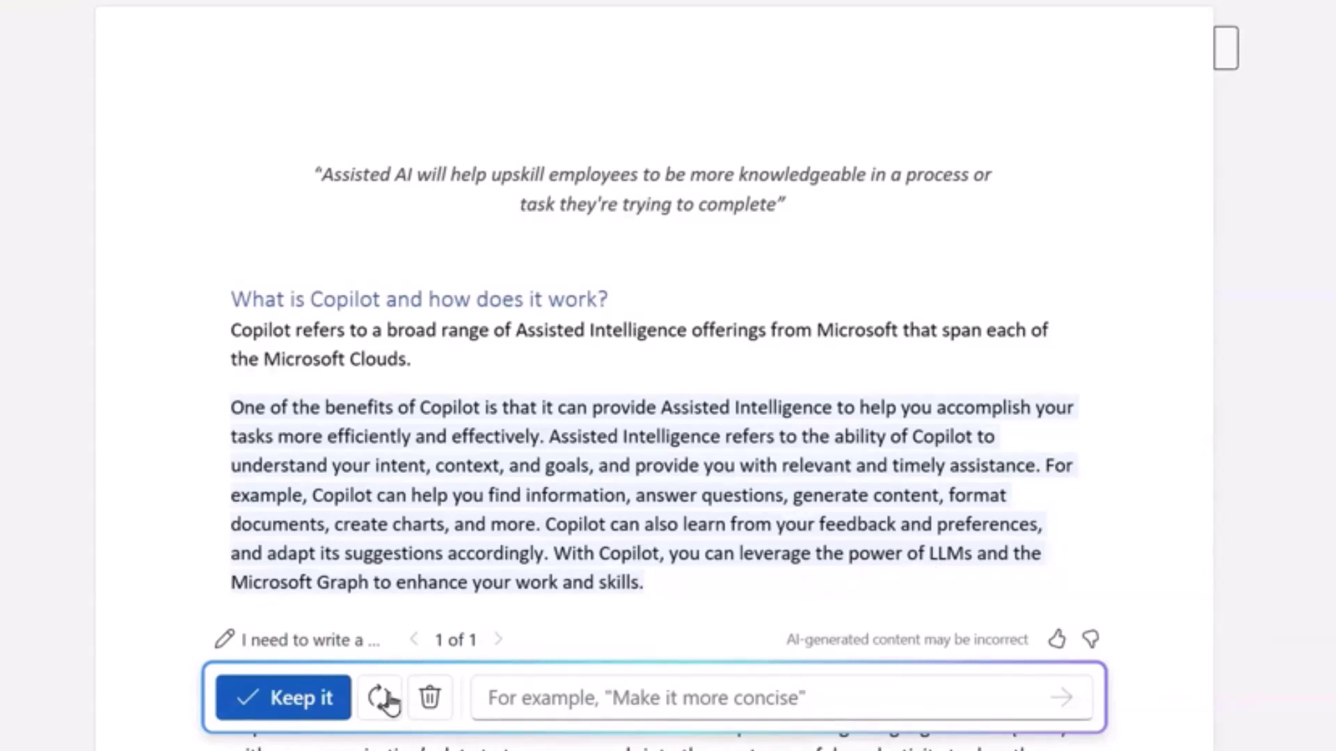
Keep Copilot's draft and delete its first sentence so it begins 'Assisted Intelligence refers to…'.
left_click(285, 711)
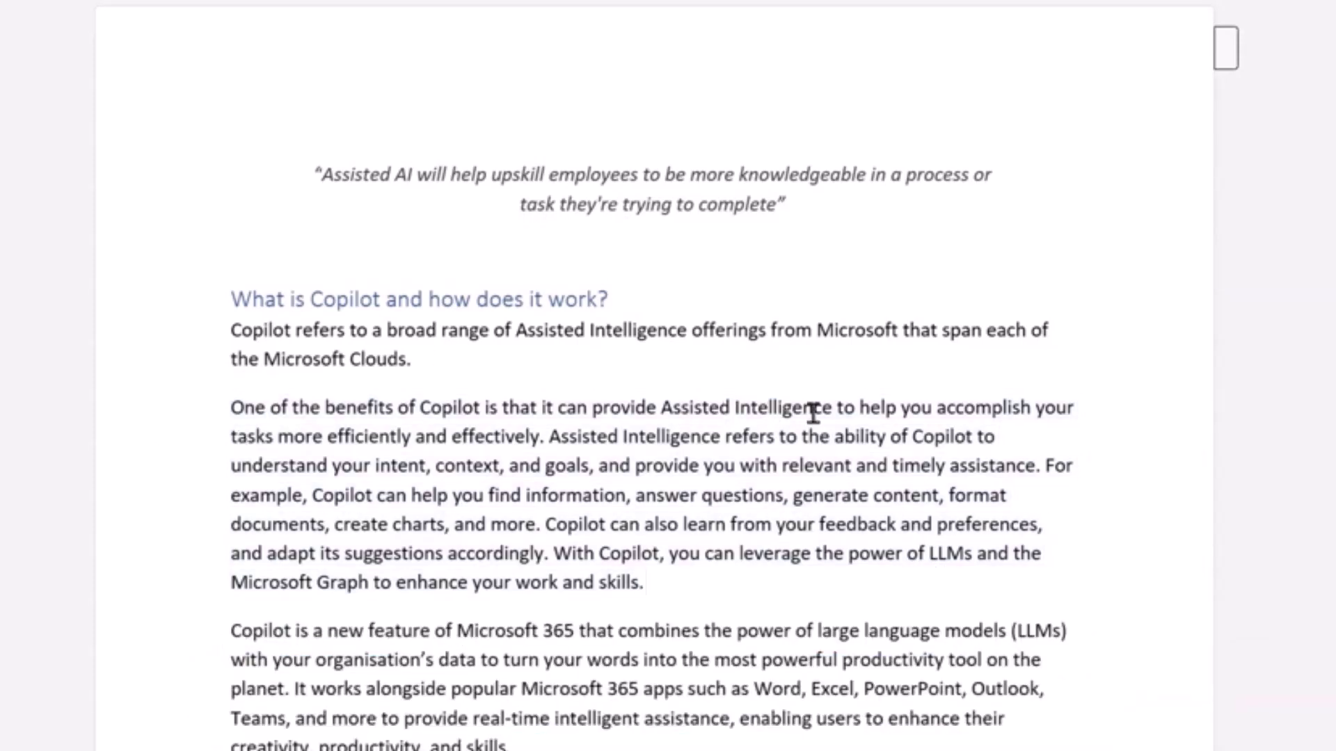
left_click_drag(543, 437, 240, 407)
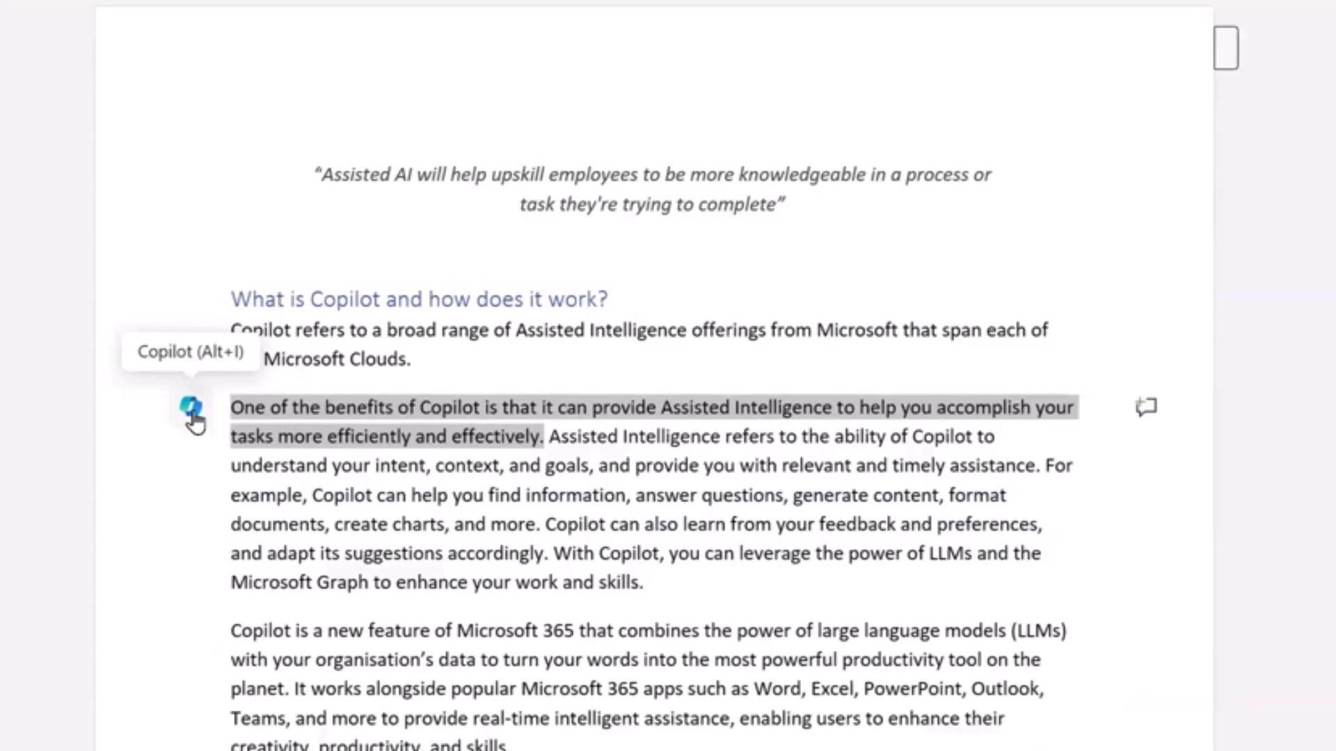
key("Delete")
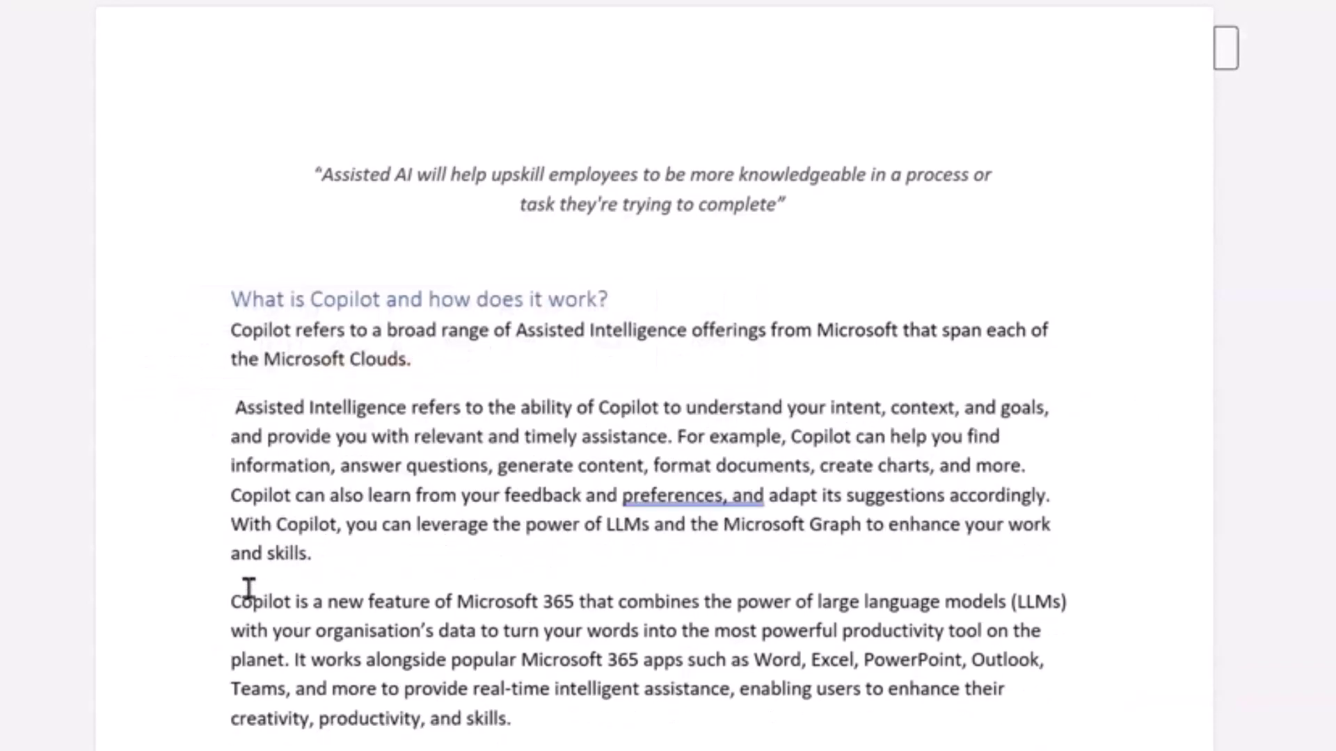
key("BackSpace")
key("BackSpace")
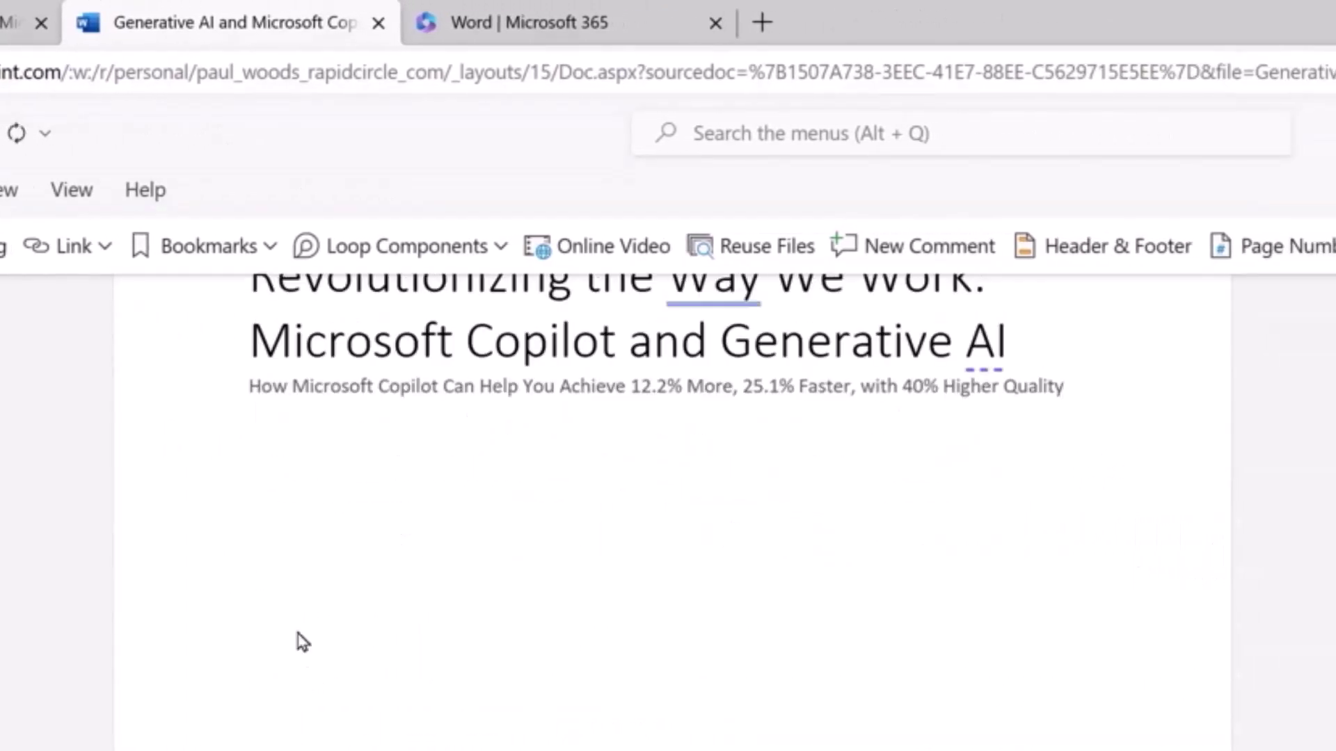
Below the subtitle, have Copilot generate an up-to-400-word landing-page summary of the whitepaper.
left_click(213, 436)
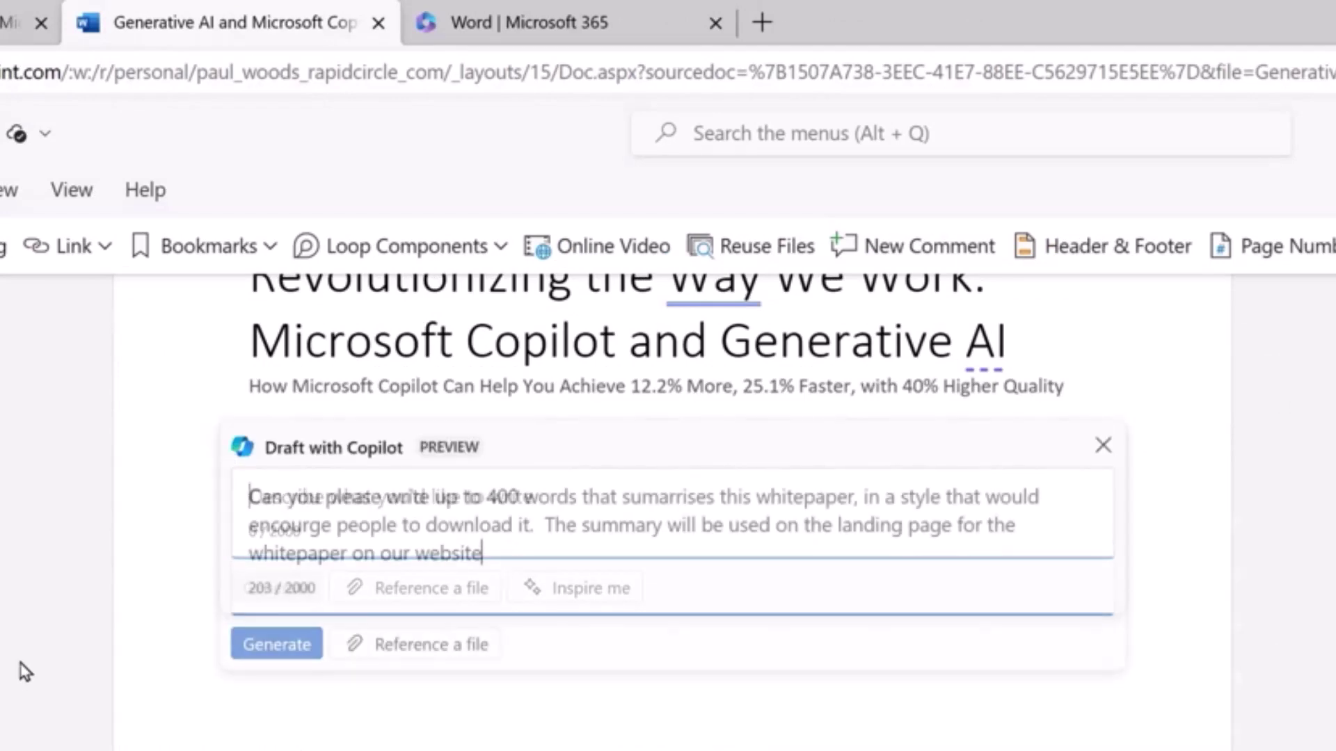
left_click(258, 646)
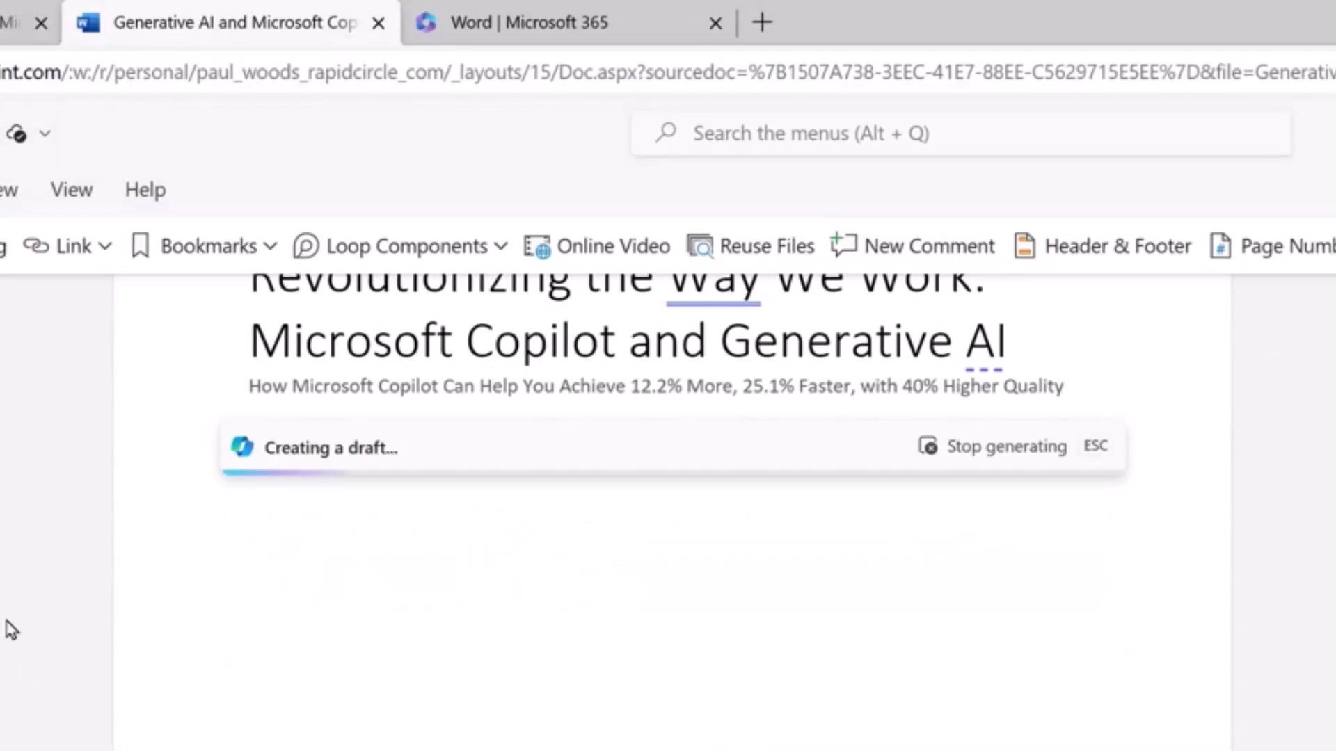